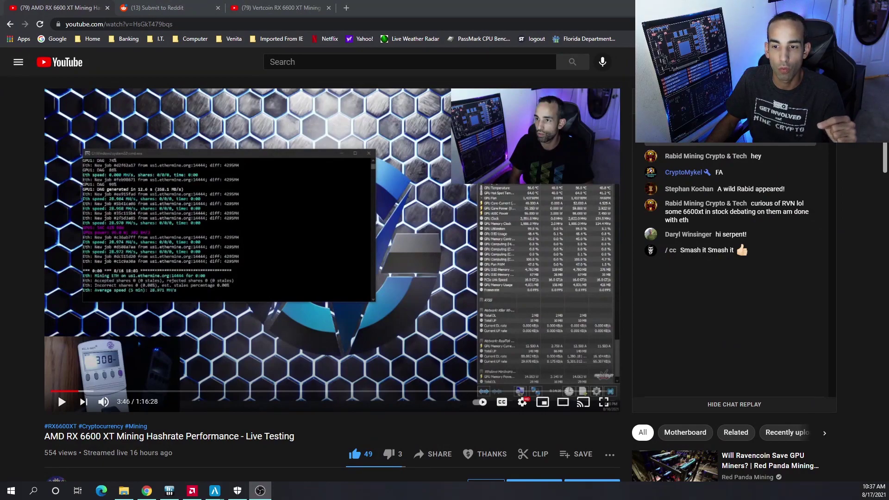
Switch from the RX 6600 XT livestream video to the Reddit draft with the hashrate tables
left_click(443, 451)
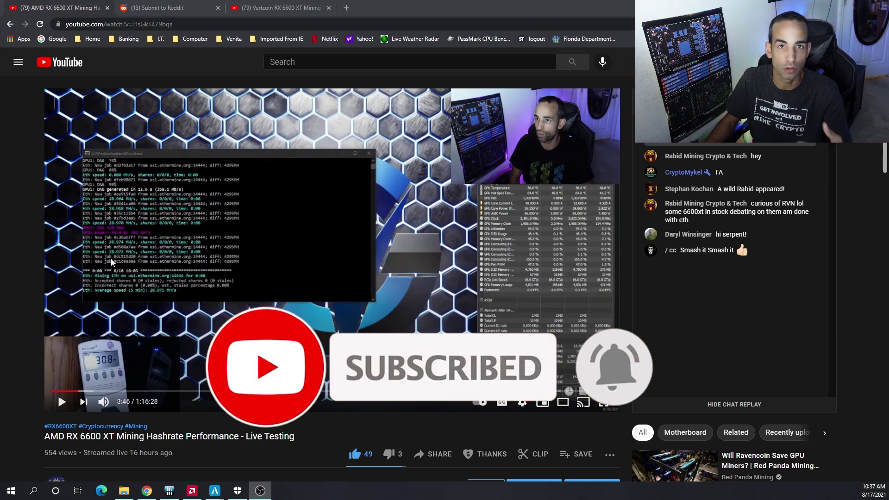
left_click(152, 7)
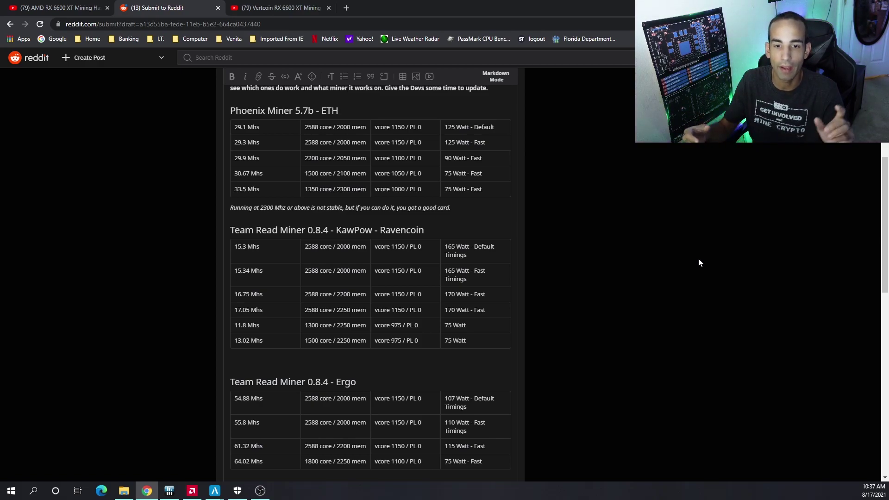
Switch to AMD Radeon Software, examine the VRAM memory timing options without changing them, and return to the Reddit draft
left_click(192, 490)
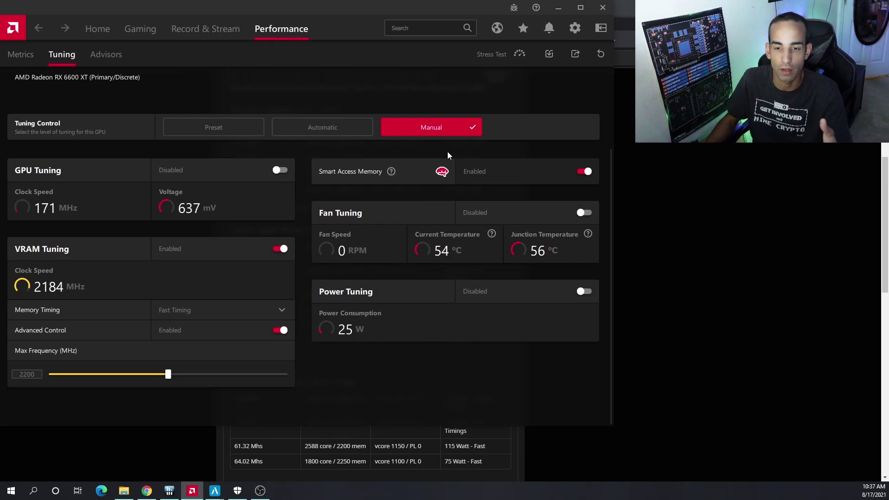
left_click(282, 309)
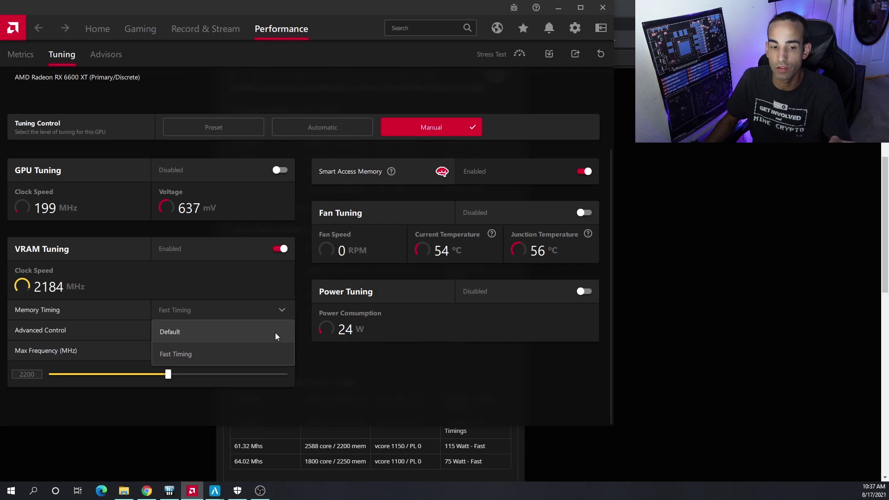
left_click(349, 380)
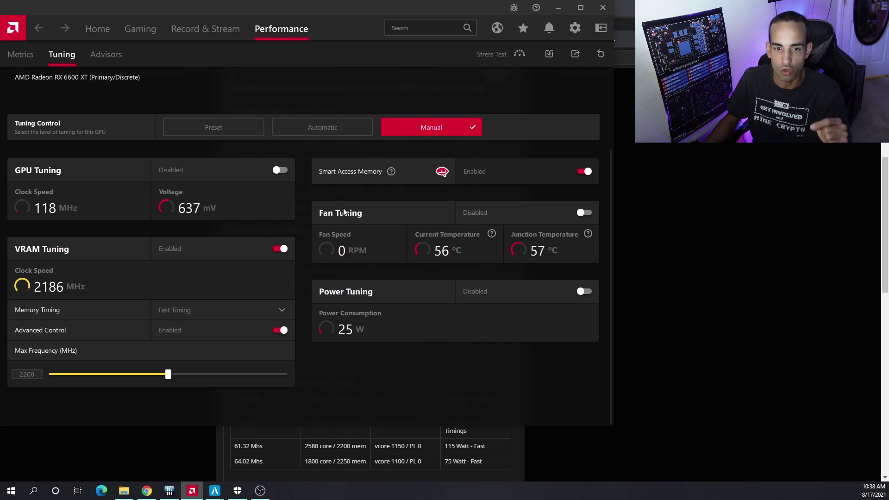
left_click(558, 8)
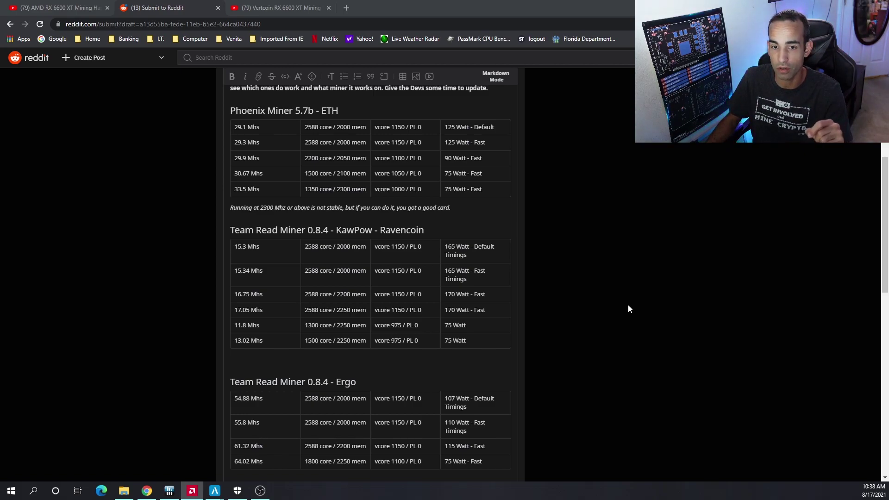
Check the Vertcoin Verthash video on YouTube and review the draft's hashrate tables from ETH to CryptonightGPU
left_click(277, 8)
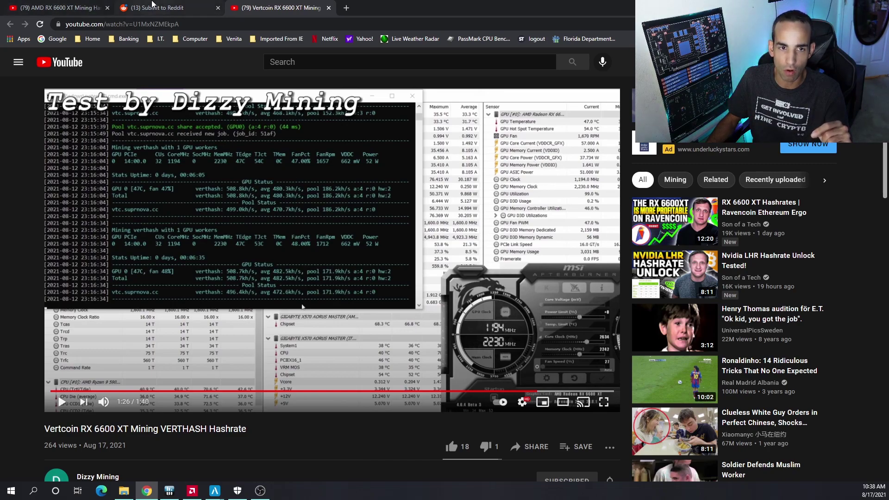
left_click(139, 7)
scroll(576, 341, "down", 1)
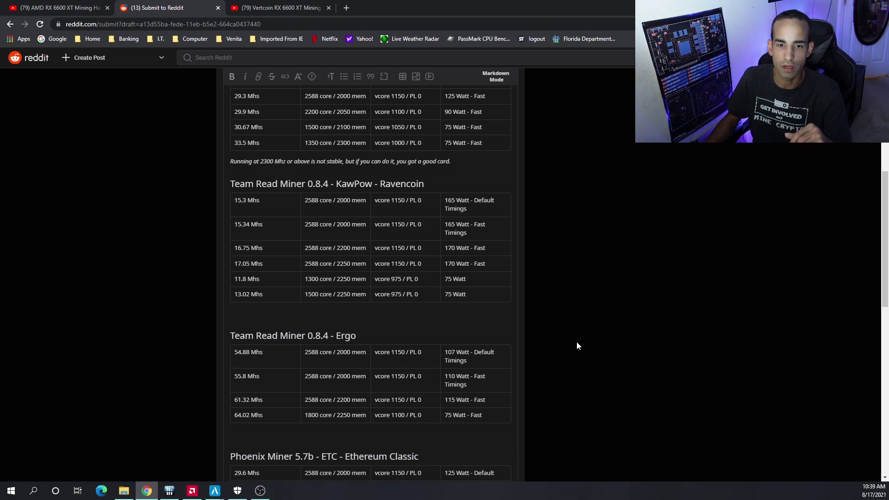
scroll(576, 342, "down", 3)
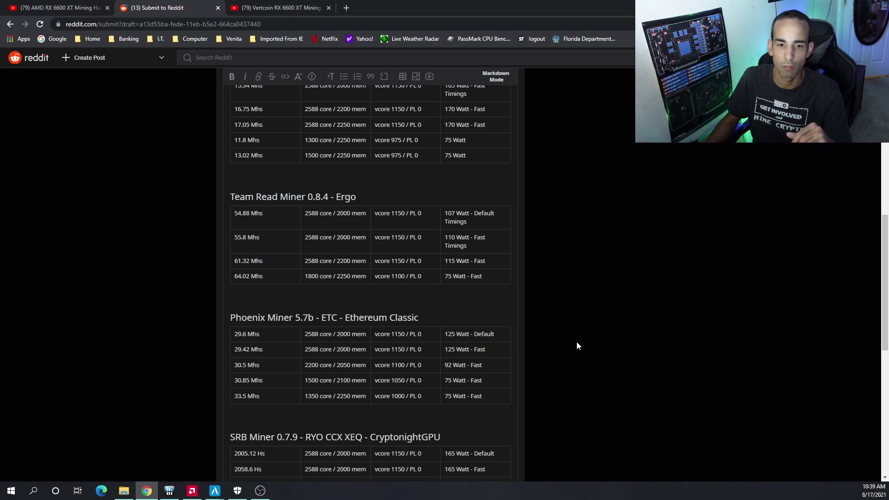
scroll(576, 345, "down", 2)
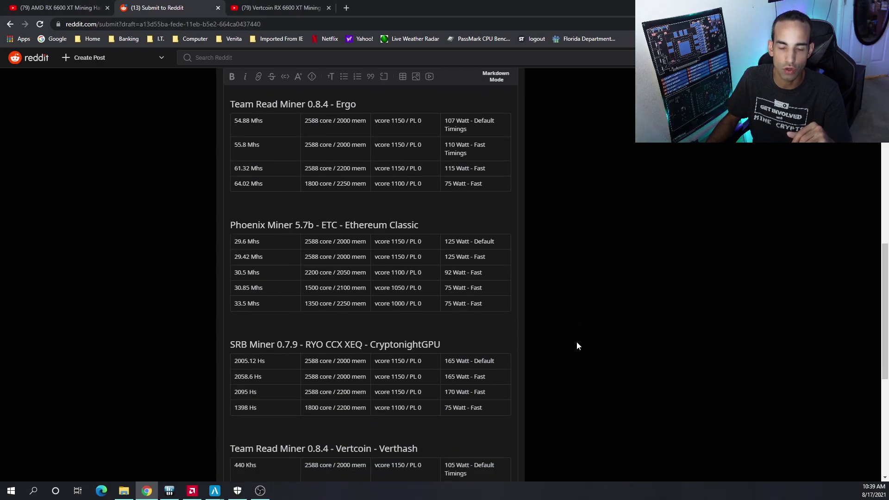
scroll(577, 344, "up", 7)
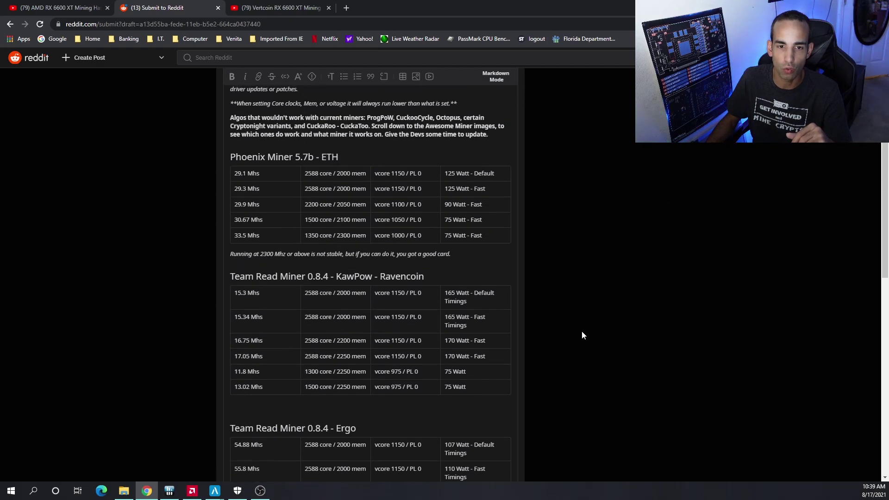
Open the Windows Calculator beside the draft's tables and divide 33 by 75 for the ETH hashrate per watt
left_click(11, 490)
scroll(56, 417, "down", 5)
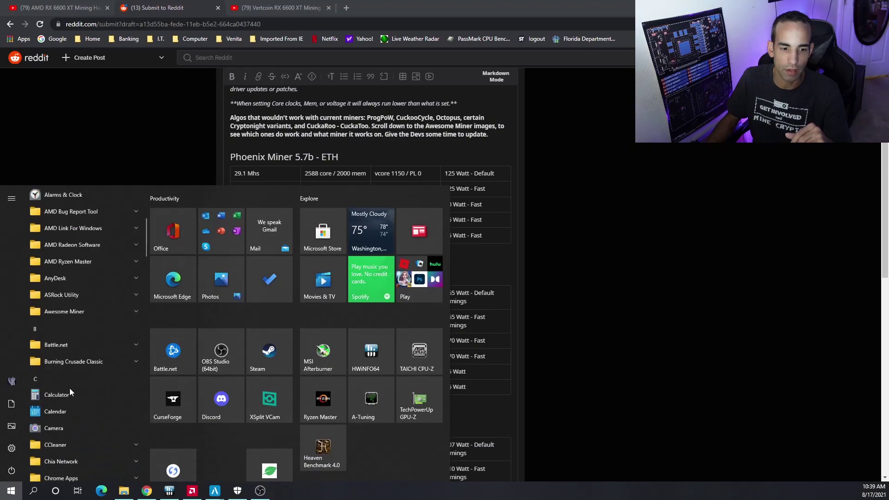
left_click(56, 347)
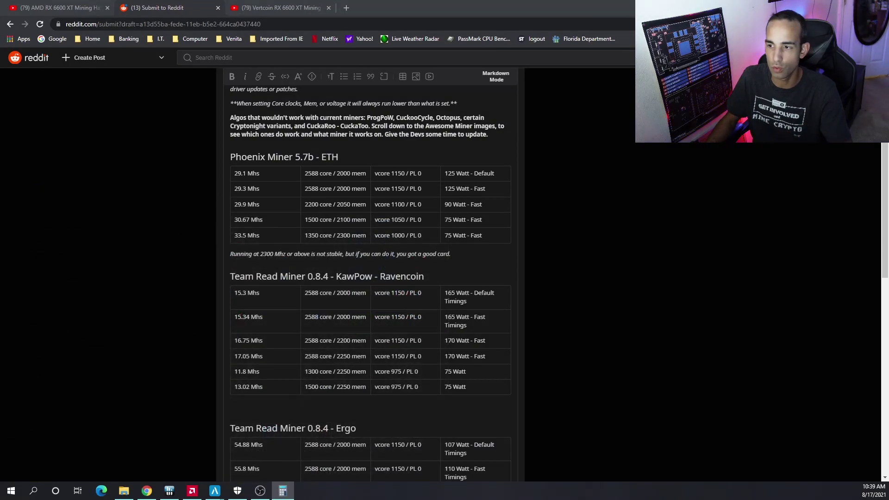
left_click_drag(714, 208, 665, 190)
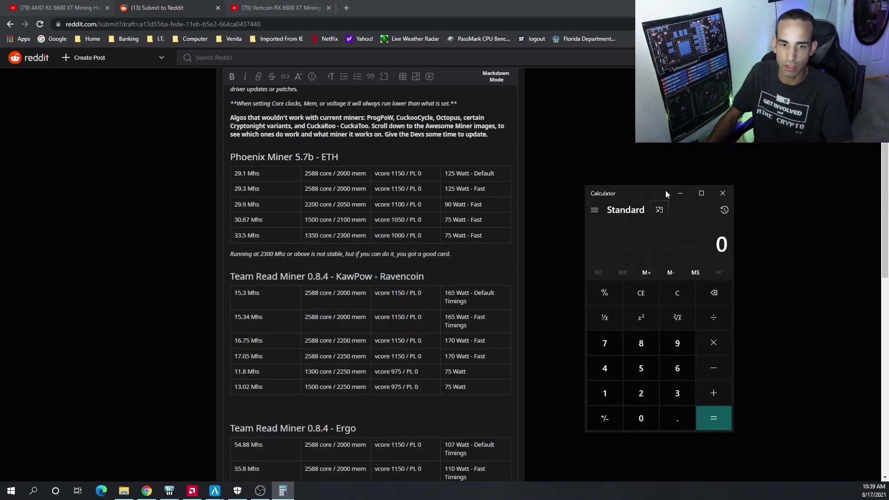
type("33")
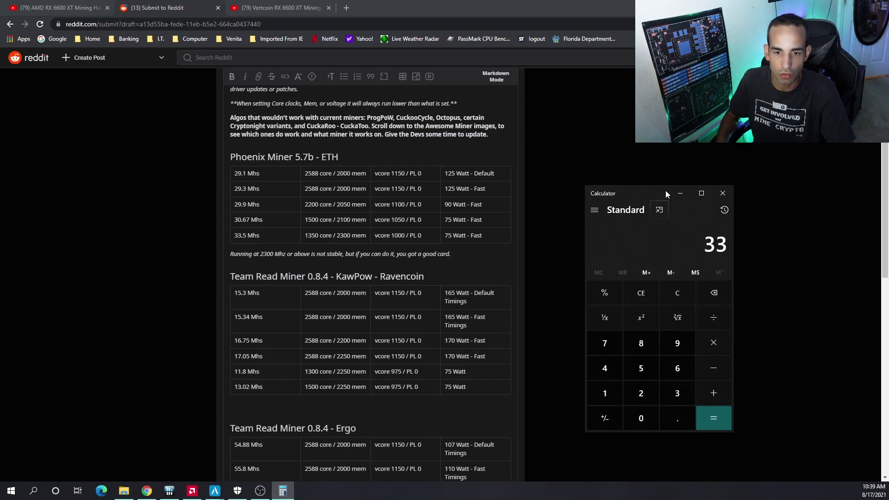
key("slash")
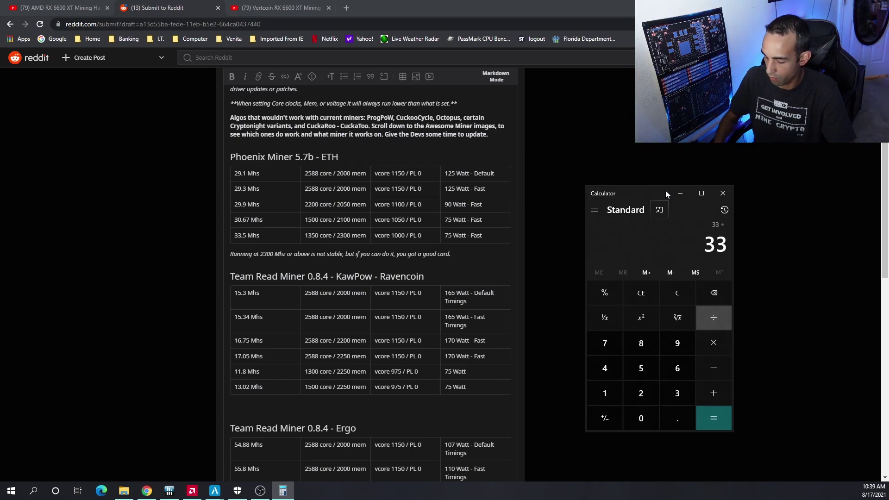
type("75")
key("Return")
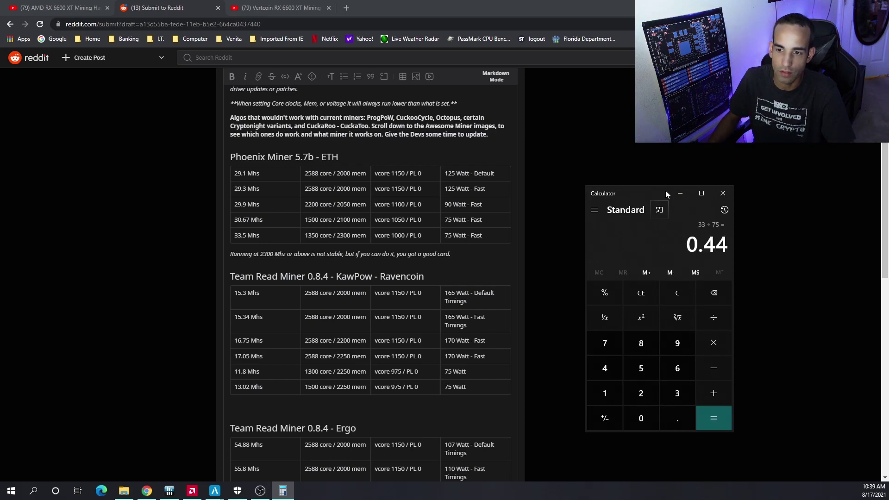
Divide 43 by 88 for comparison and close the Calculator
left_click(651, 302)
type("43")
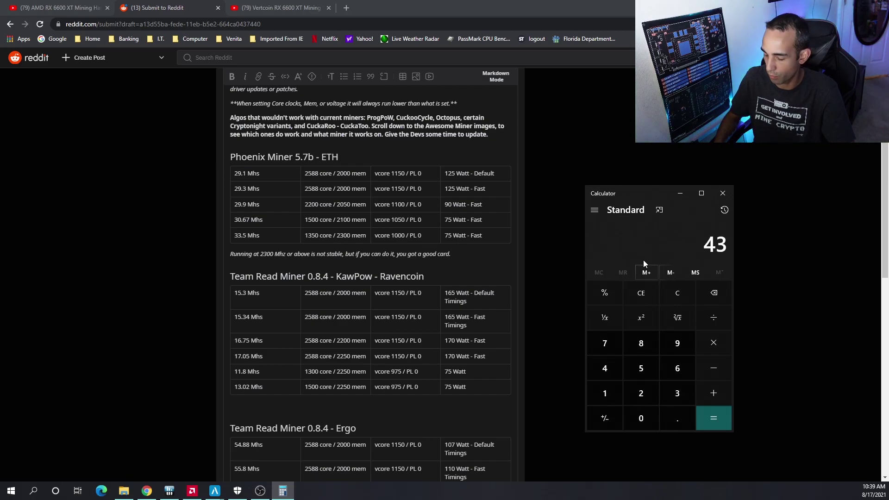
key("slash")
type("88")
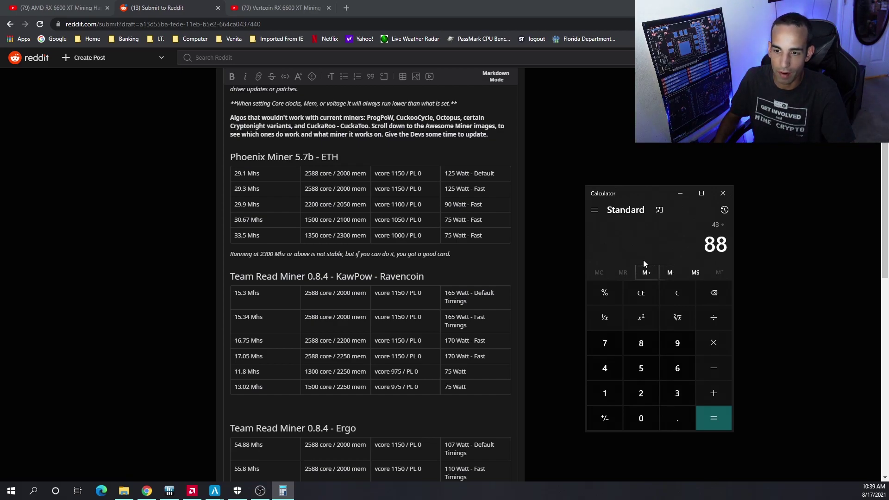
key("Return")
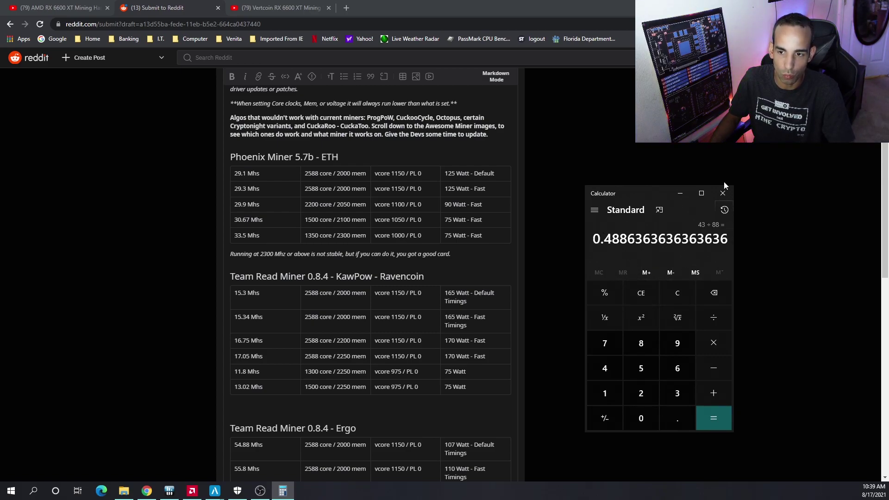
left_click(723, 193)
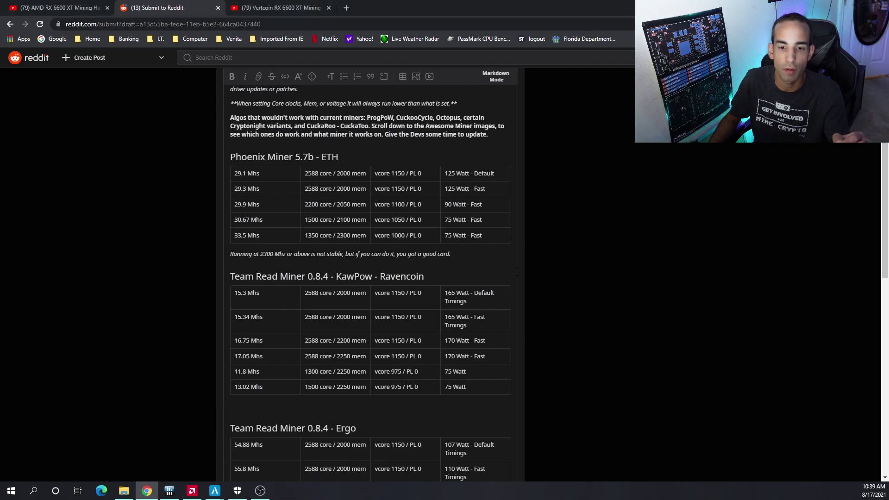
Read through the draft's Ravencoin, Ergo, Ethereum Classic, CryptonightGPU, Vertcoin and Firo tables and return to the introductory notes
scroll(315, 379, "down", 3)
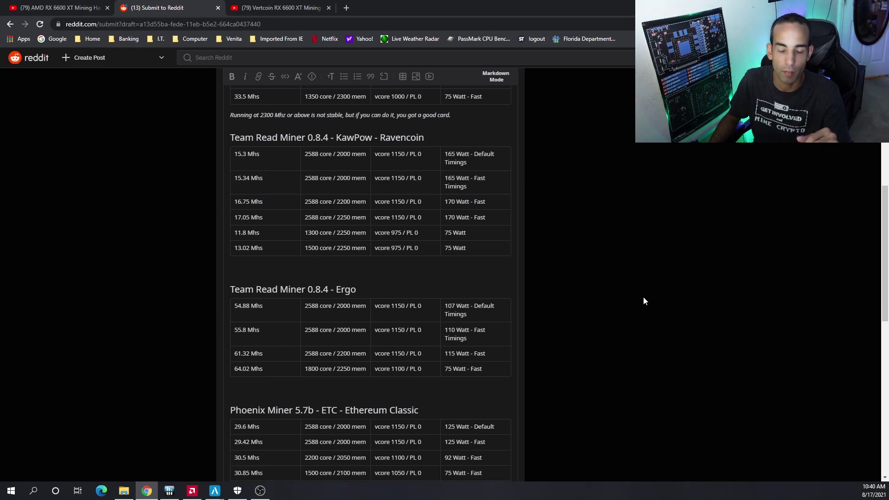
scroll(644, 298, "down", 4)
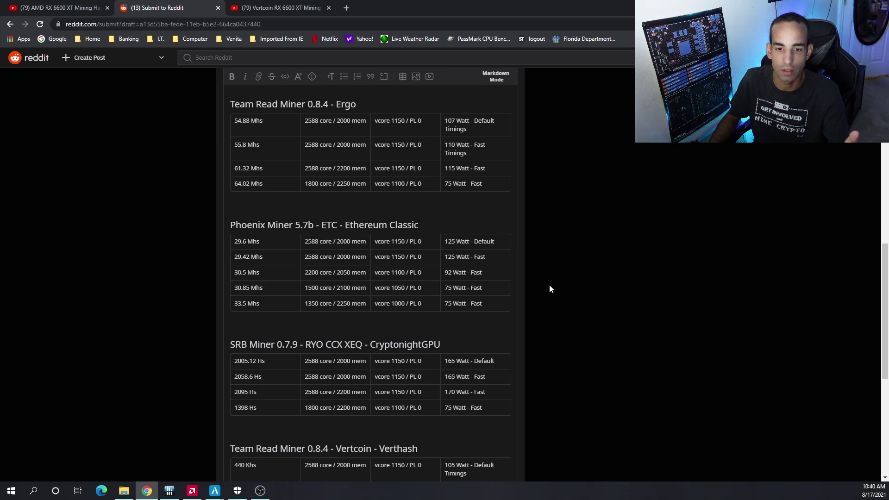
scroll(654, 272, "down", 3)
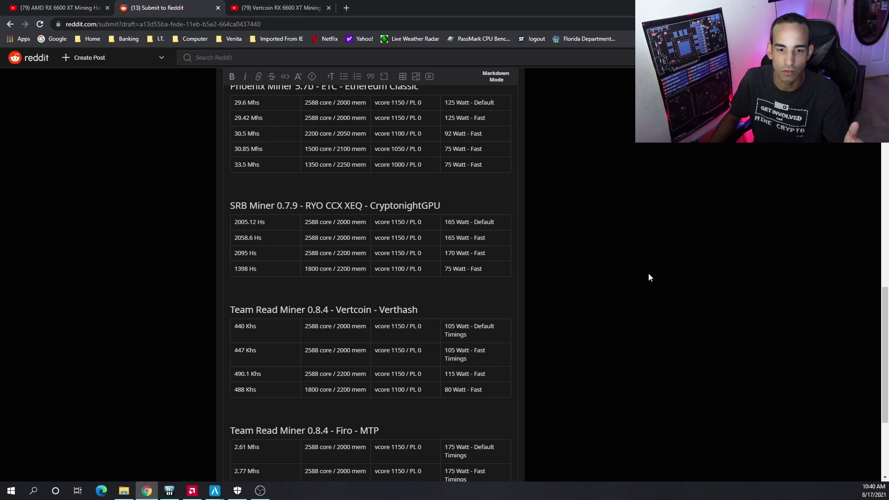
scroll(649, 277, "down", 2)
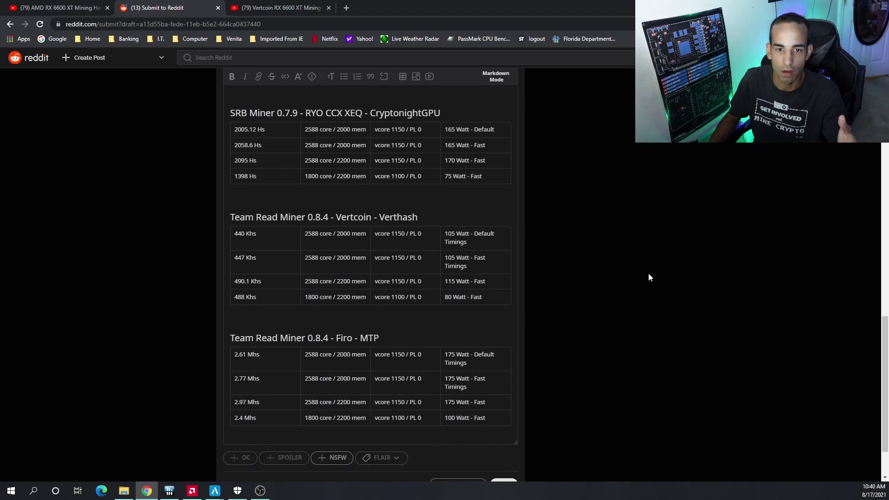
scroll(648, 274, "up", 1)
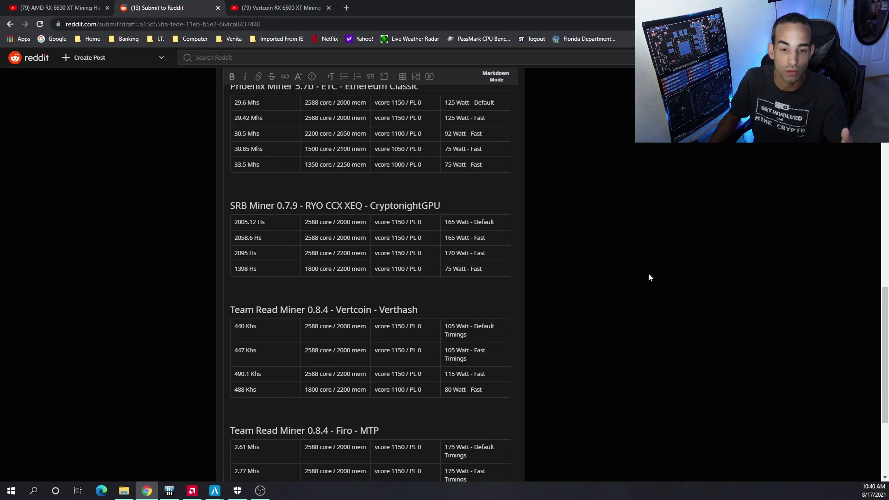
scroll(649, 274, "down", 1)
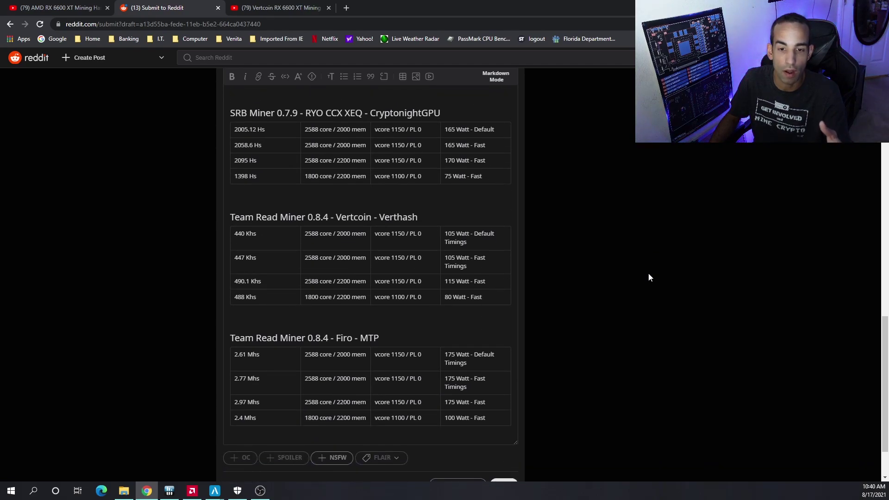
scroll(648, 277, "up", 15)
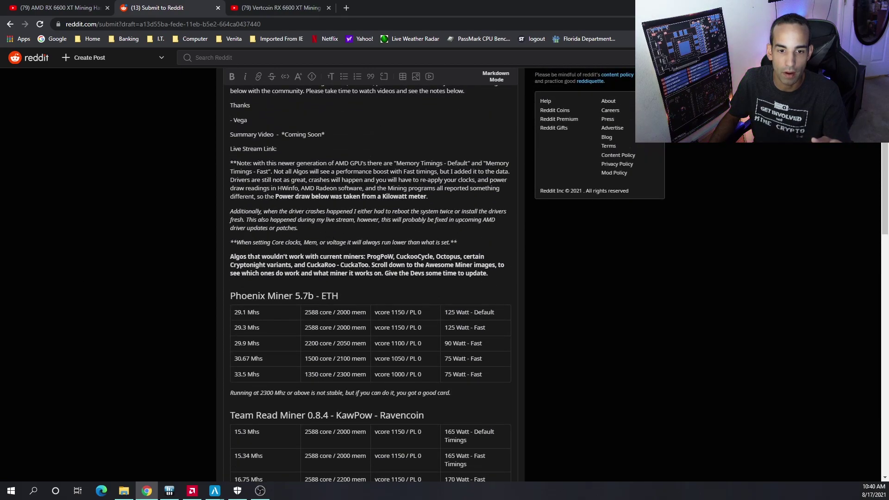
Highlight the note about algorithms that don't work with current miners and go to the Firo MTP table heading
left_click_drag(230, 256, 339, 296)
scroll(615, 310, "down", 10)
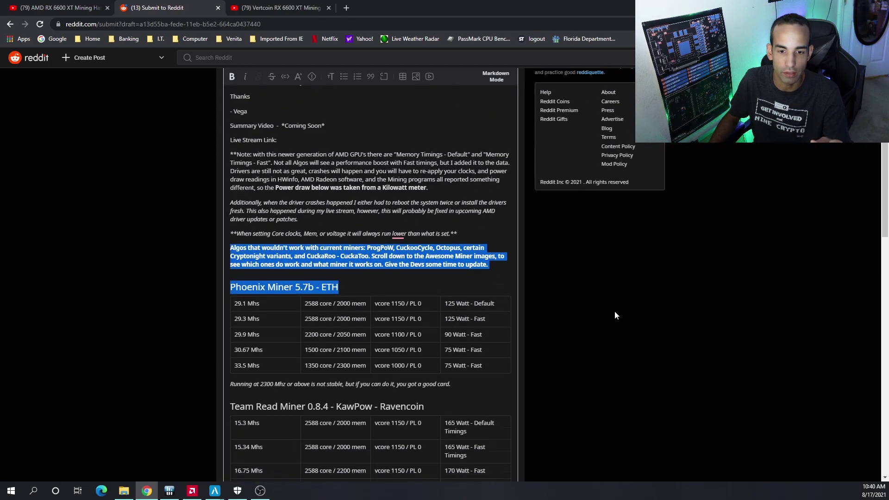
scroll(614, 318, "down", 4)
left_click(336, 269)
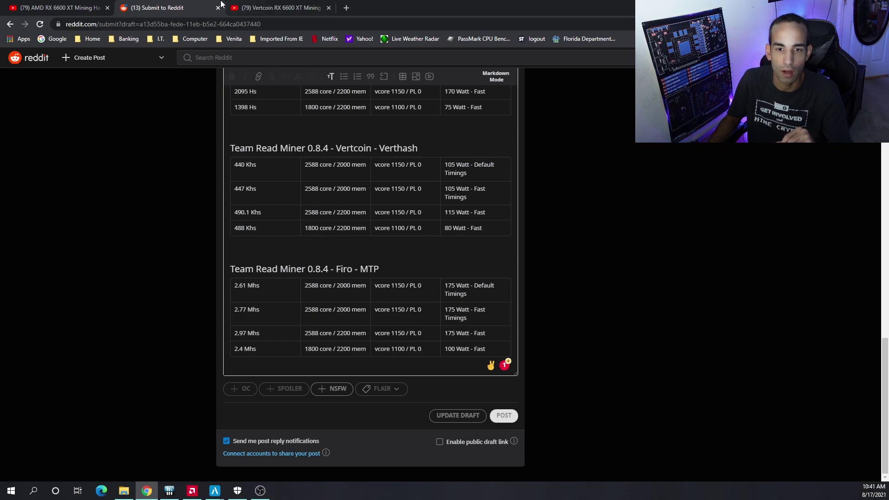
Check the Vertcoin video again and highlight the 490.1 Khs hashrate and its 1150 vcore value in the draft's Verthash table
left_click(259, 8)
left_click(148, 5)
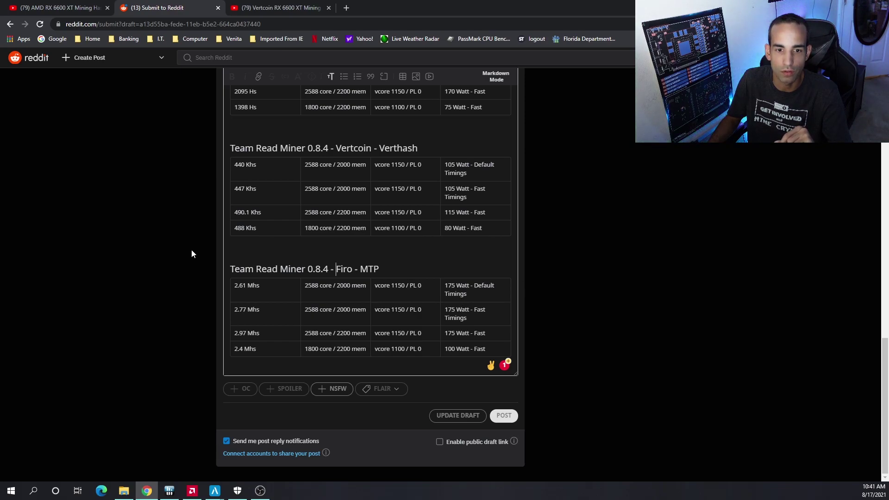
left_click_drag(269, 214, 233, 213)
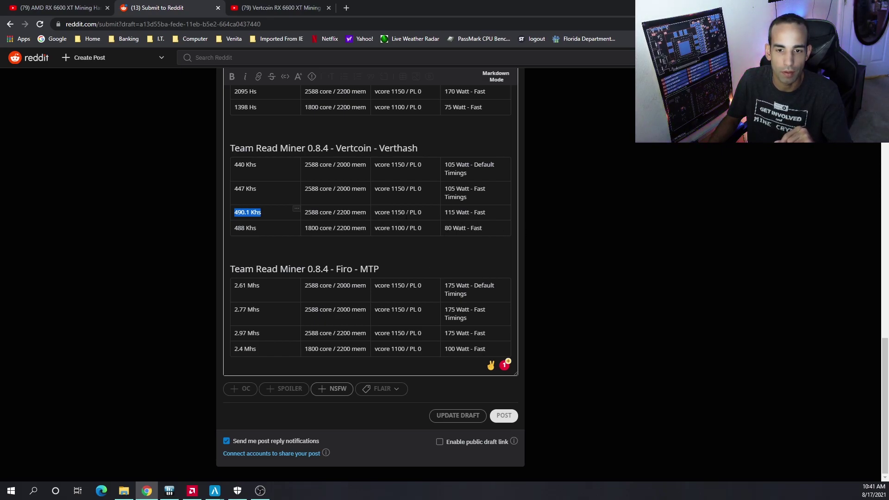
left_click_drag(406, 214, 390, 213)
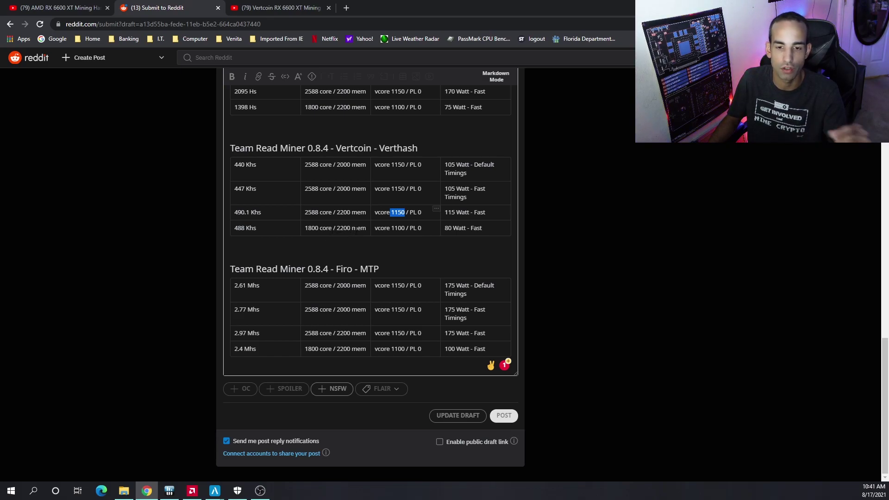
Switch to AMD Radeon Software to view the GPU tuning settings and return to the Reddit draft
left_click(194, 492)
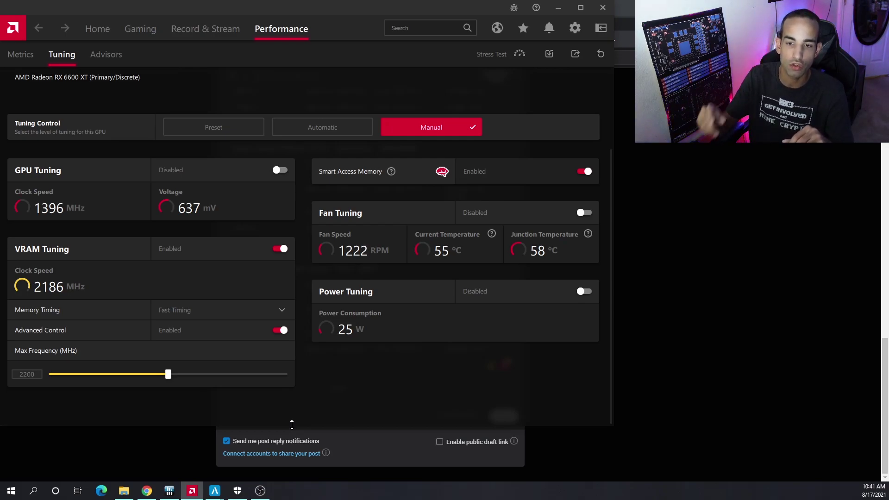
key("alt+Tab")
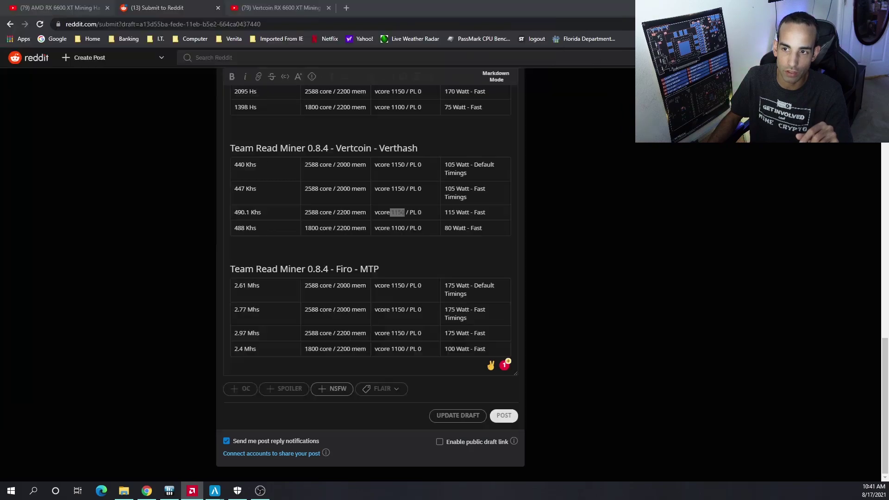
Switch to AMD Radeon Software's tuning settings, show its entry in the desktop context menu, and return to the Reddit draft
left_click(147, 491)
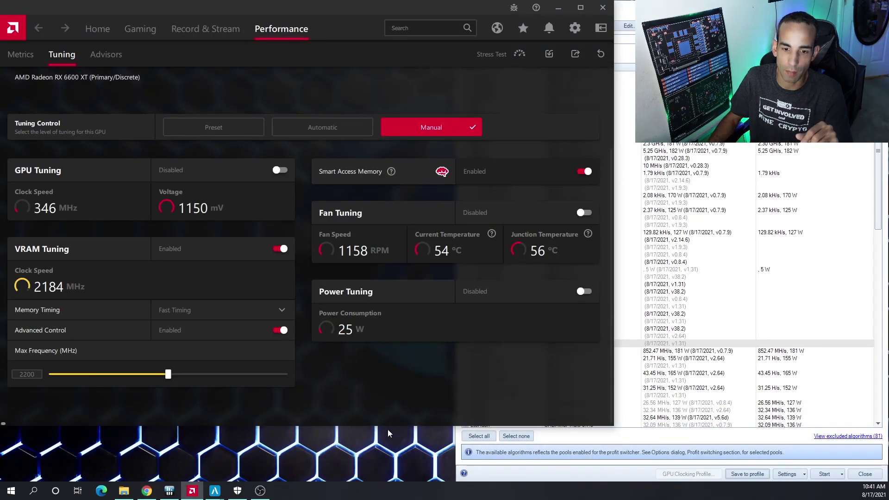
right_click(266, 462)
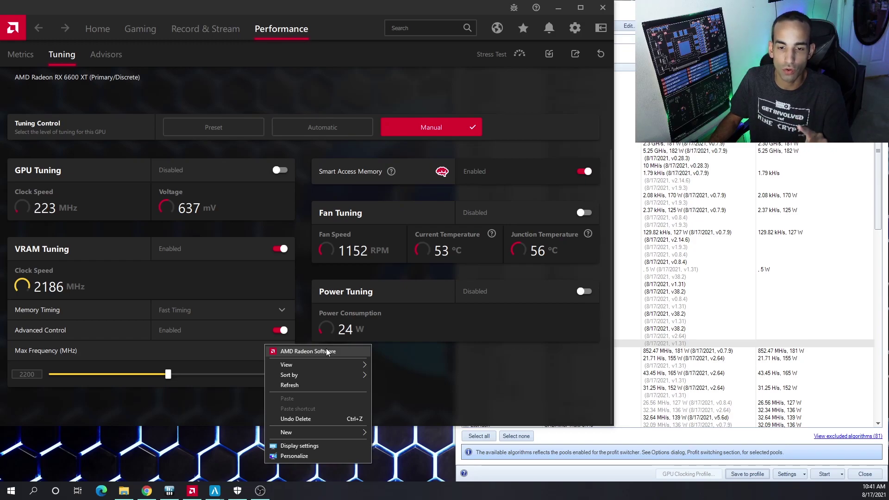
left_click(185, 493)
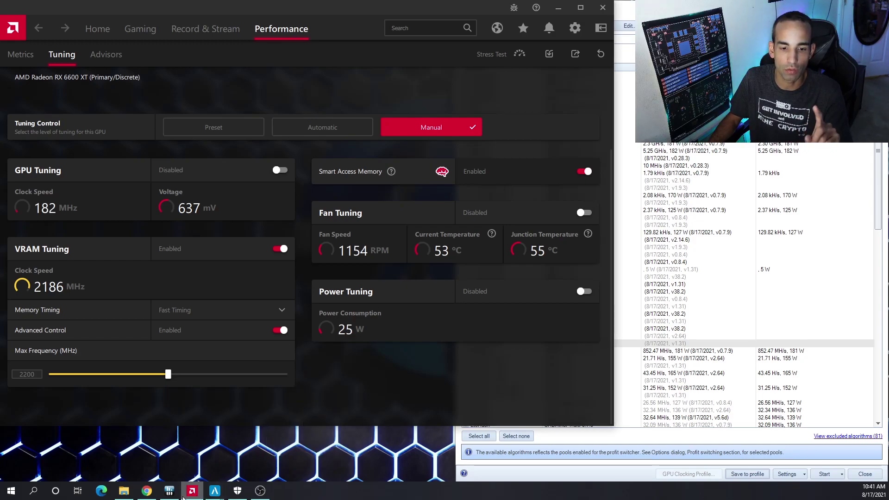
left_click(146, 491)
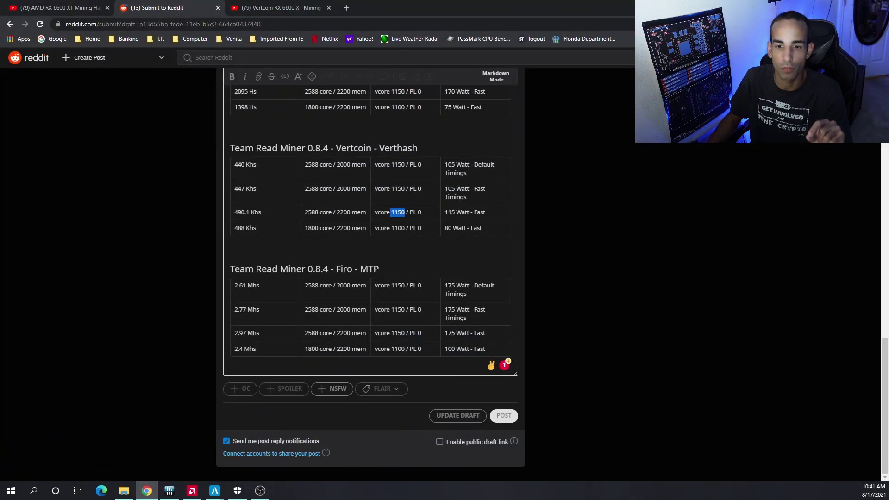
Clear the highlighted vcore value in the Verthash table and look over the draft down to the end of the Firo MTP table
left_click(418, 256)
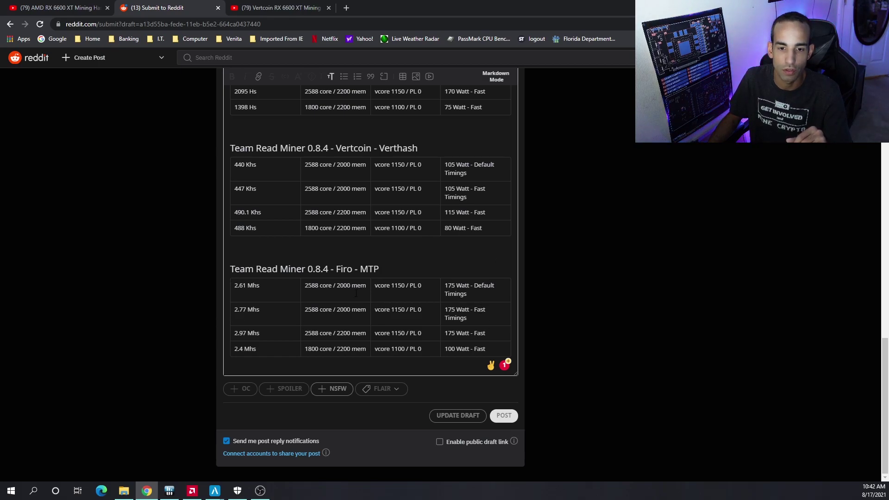
scroll(522, 368, "up", 4)
scroll(522, 367, "down", 4)
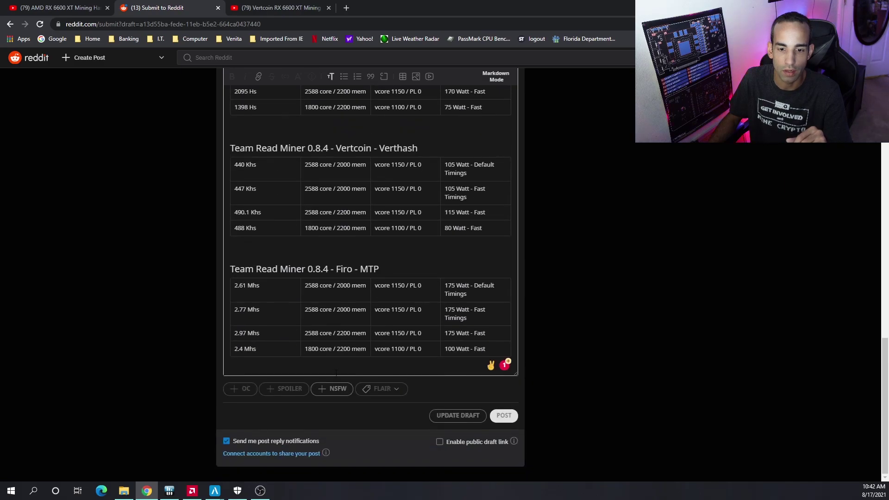
left_click(342, 366)
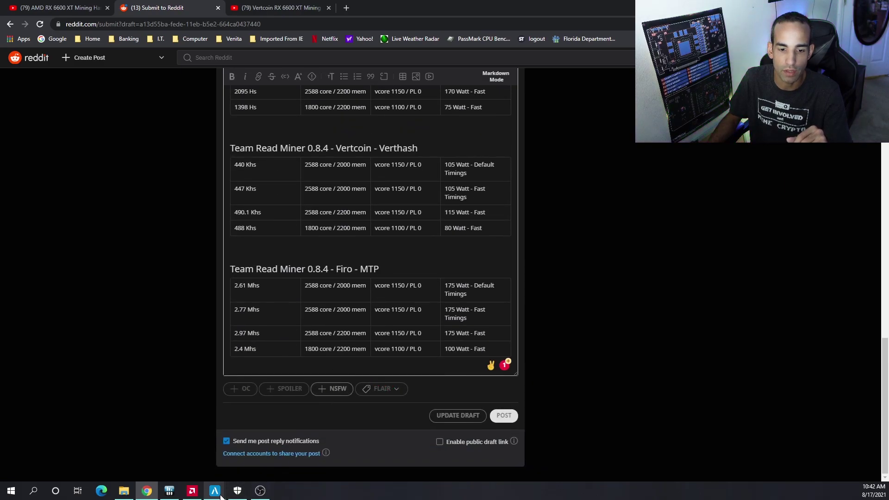
Switch to the Benchmark window to read through the RX 6600 XT algorithm list down to ZHash, and return to the YouTube live testing video
mouse_move(216, 494)
left_click(251, 452)
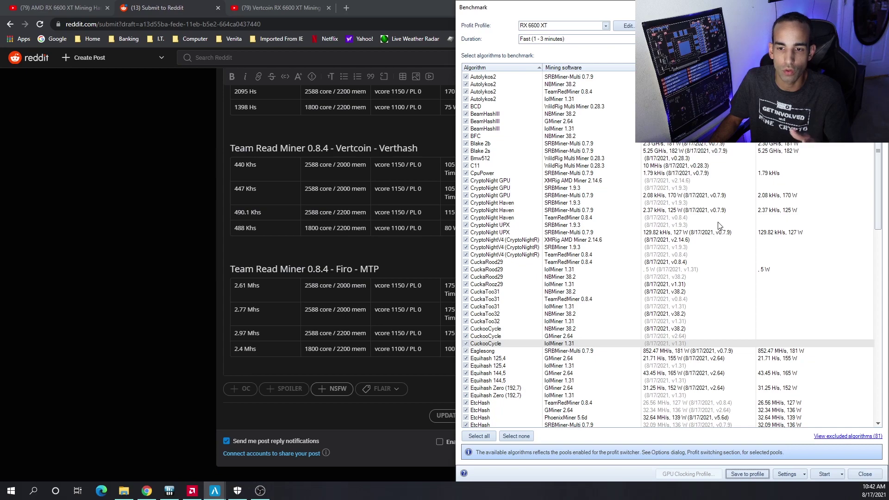
scroll(803, 236, "down", 1)
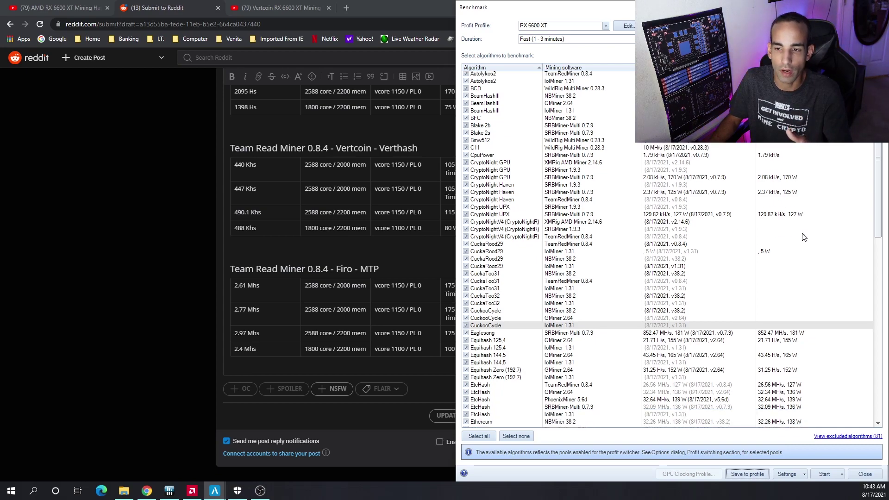
scroll(803, 236, "up", 1)
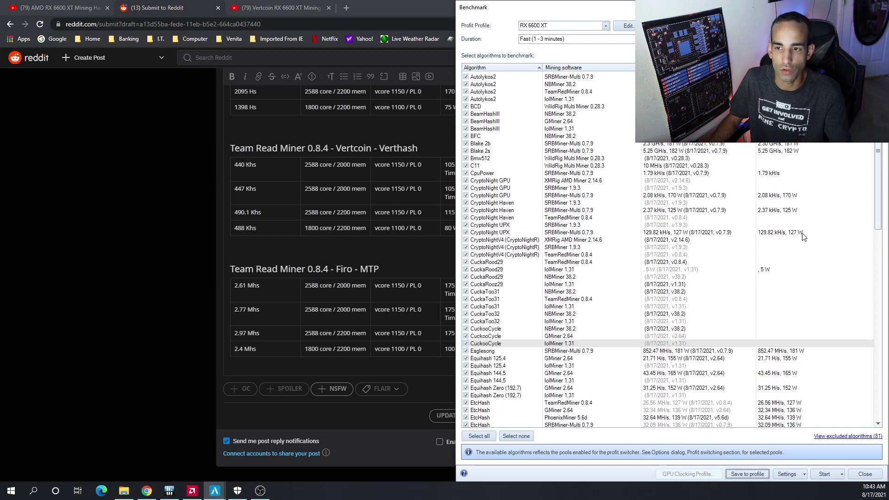
scroll(803, 236, "down", 12)
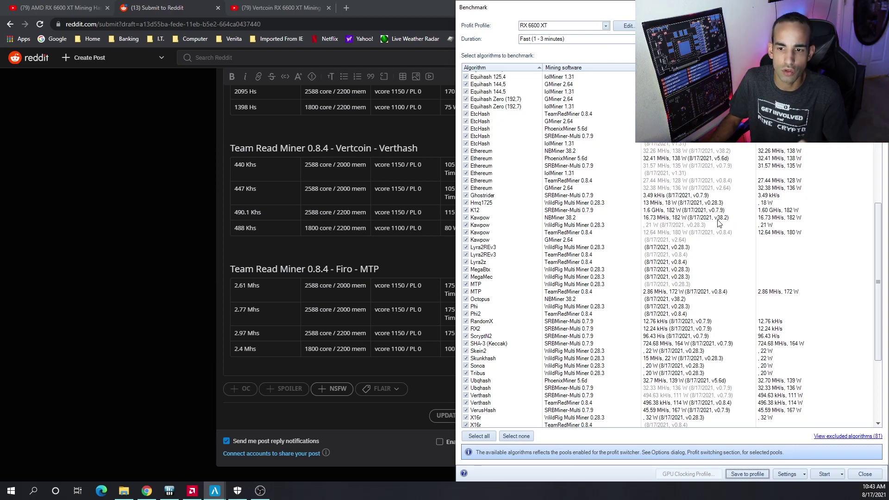
scroll(718, 224, "down", 2)
scroll(718, 223, "down", 3)
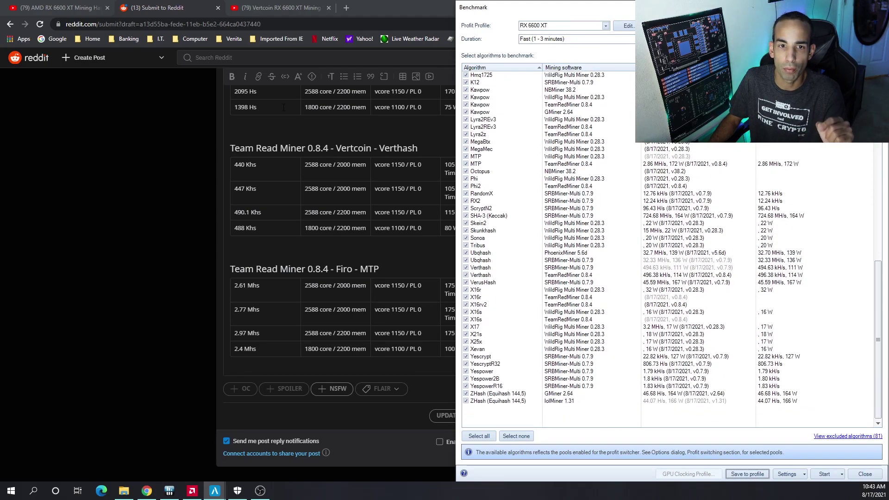
left_click(60, 8)
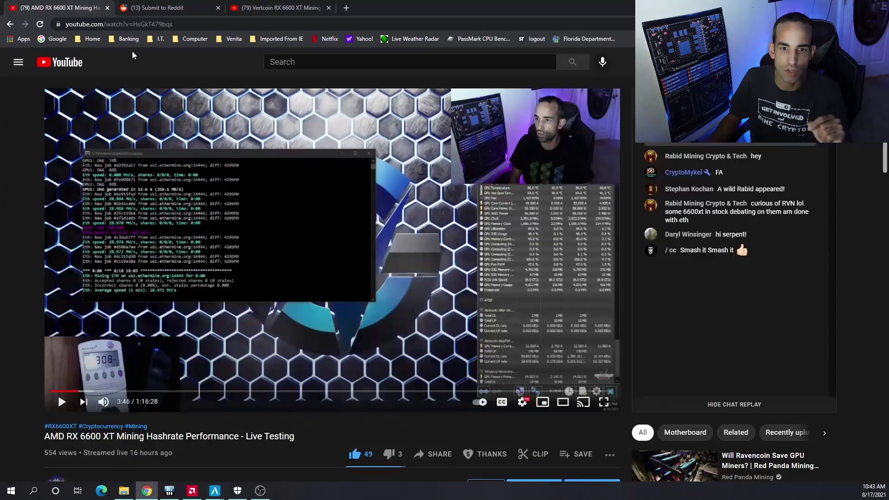
key("alt+Tab")
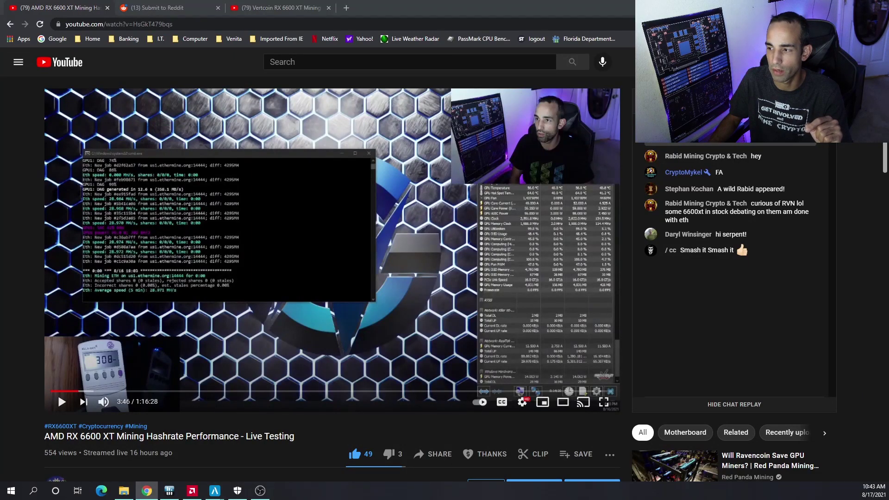